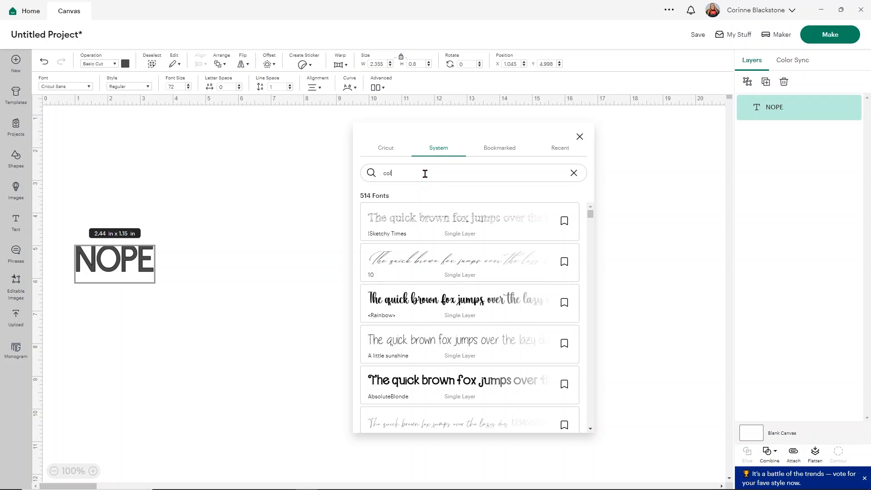
- Set the NOPE text to College Font, enlarge it to about 9.57 x 3.28 in, and move it to the upper middle of the canvas
{"action": "type", "text": "ege"}
{"action": "left_click", "coordinate": [415, 221]}
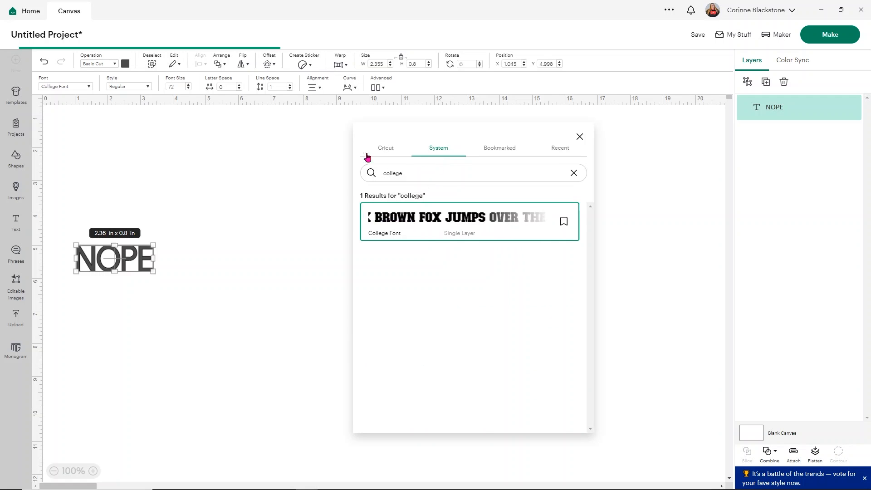
{"action": "left_click", "coordinate": [208, 219]}
{"action": "left_click_drag", "start_coordinate": [144, 278], "coordinate": [327, 362]}
{"action": "left_click_drag", "start_coordinate": [284, 325], "coordinate": [381, 249]}
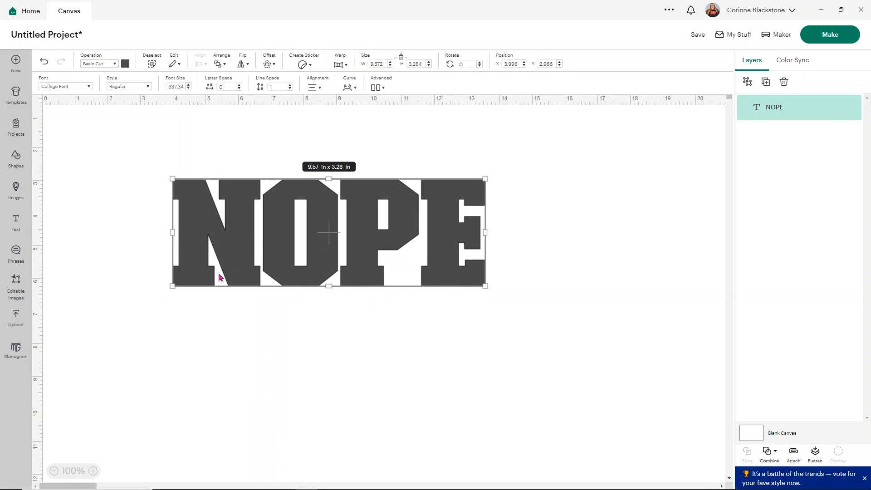
- Change the NOPE text's font to Collge Combined Font and shift the text slightly up and to the left
{"action": "left_click", "coordinate": [71, 87]}
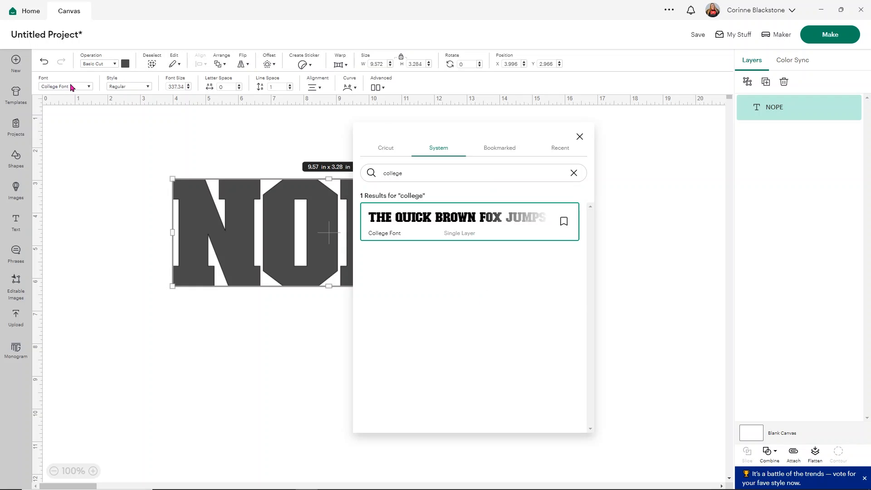
{"action": "left_click", "coordinate": [574, 172]}
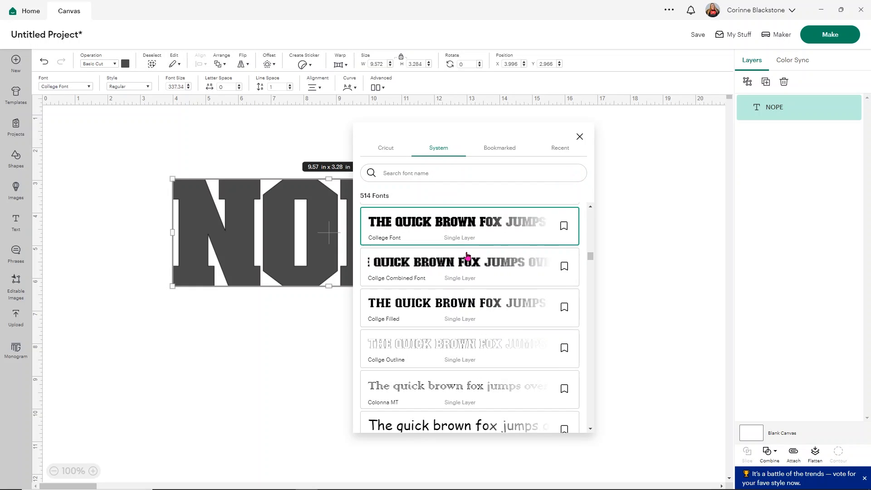
{"action": "left_click", "coordinate": [434, 269]}
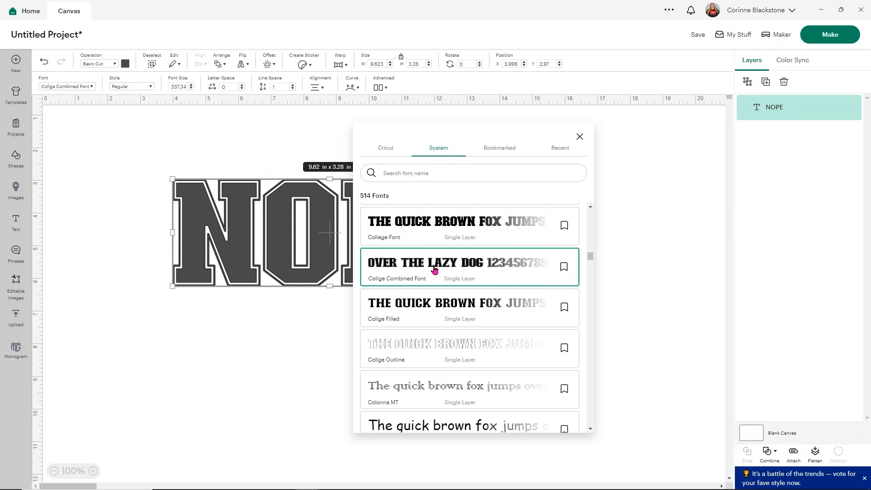
{"action": "left_click", "coordinate": [265, 302]}
{"action": "left_click_drag", "start_coordinate": [322, 224], "coordinate": [288, 201]}
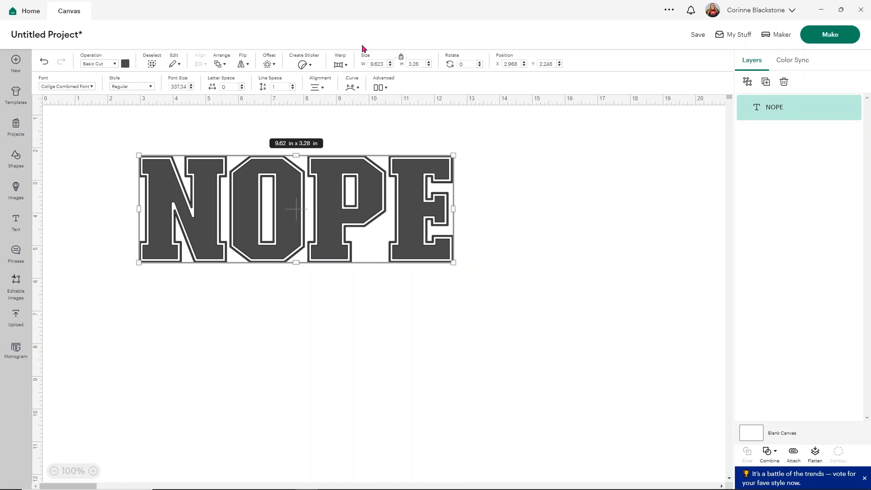
- Apply warp style 1 to the NOPE text and move the arched word toward the left side of the canvas
{"action": "left_click", "coordinate": [341, 65]}
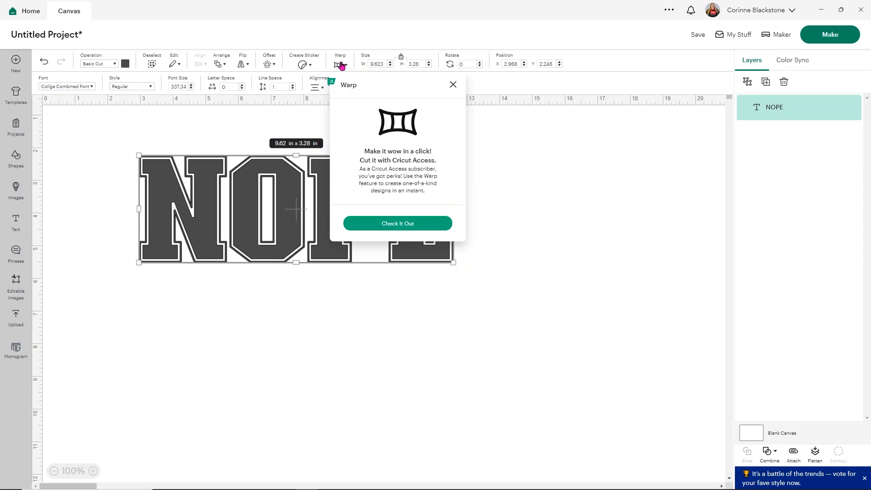
{"action": "left_click", "coordinate": [403, 230]}
{"action": "left_click", "coordinate": [359, 124]}
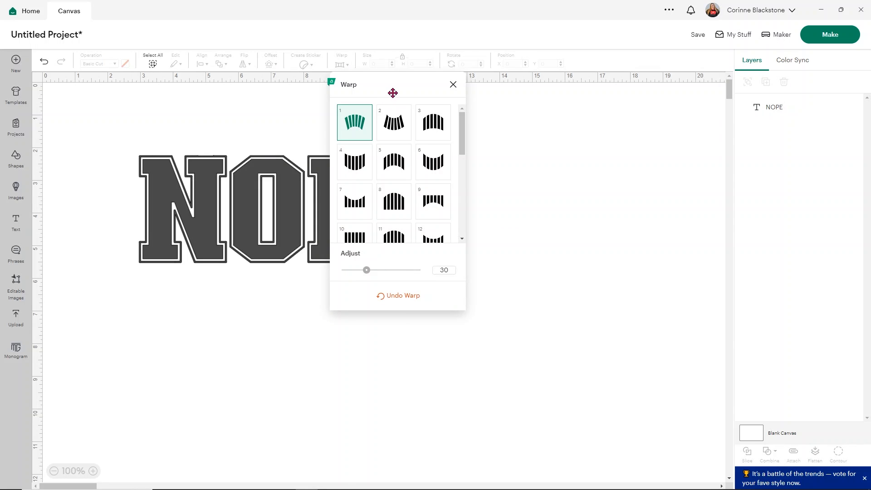
{"action": "left_click_drag", "start_coordinate": [393, 85], "coordinate": [515, 100]}
{"action": "left_click", "coordinate": [438, 306]}
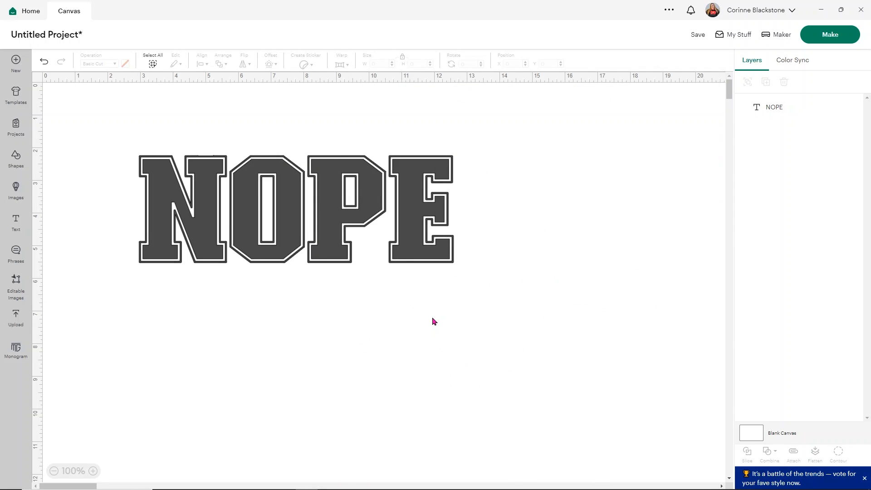
{"action": "left_click_drag", "start_coordinate": [374, 164], "coordinate": [296, 195]}
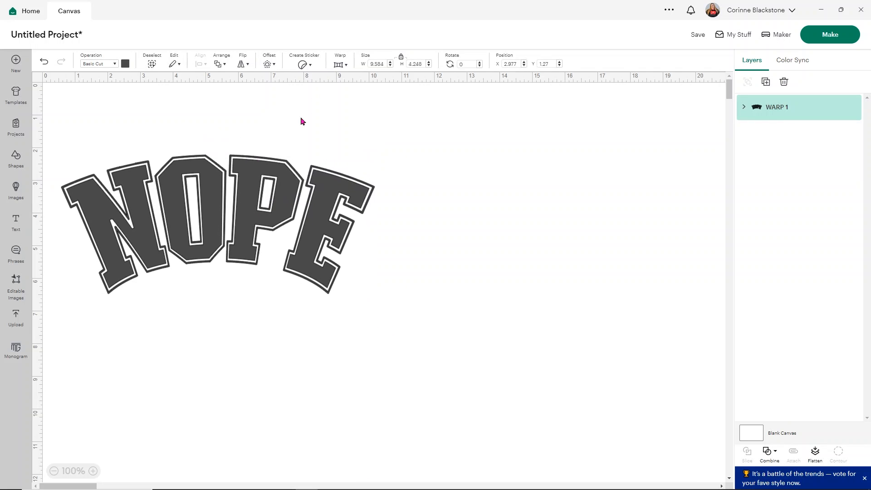
- Set the warp adjustment of the arched NOPE text to 32
{"action": "left_click", "coordinate": [340, 64]}
{"action": "left_click_drag", "start_coordinate": [547, 286], "coordinate": [532, 286]}
{"action": "left_click", "coordinate": [456, 320]}
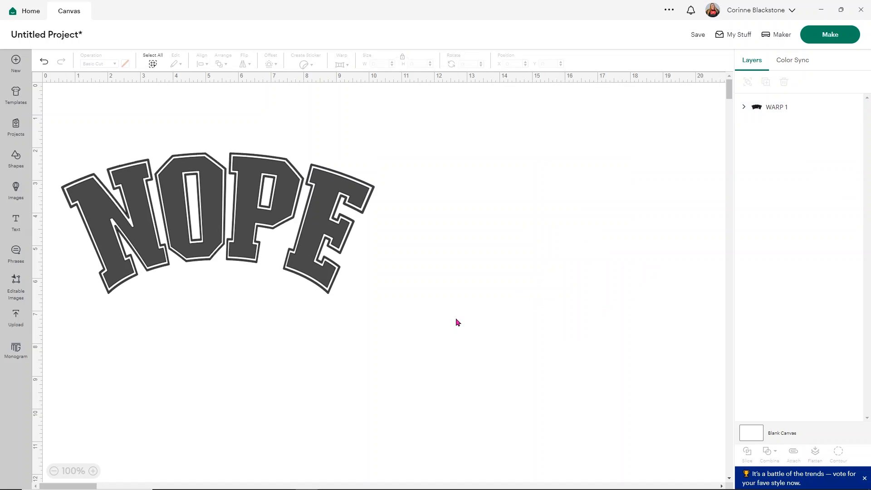
- Try warp styles 3, 8, 11 and 9 in turn on the NOPE text and look through the remaining styles
{"action": "left_click", "coordinate": [335, 245]}
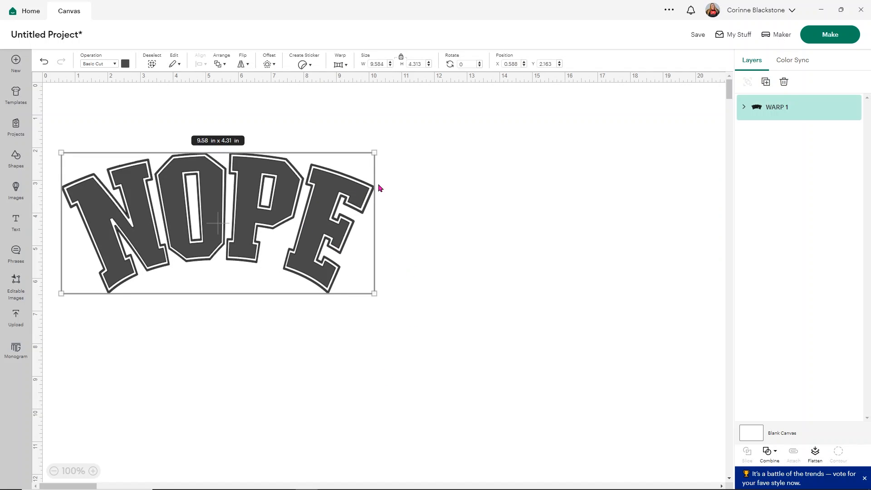
{"action": "left_click", "coordinate": [338, 66]}
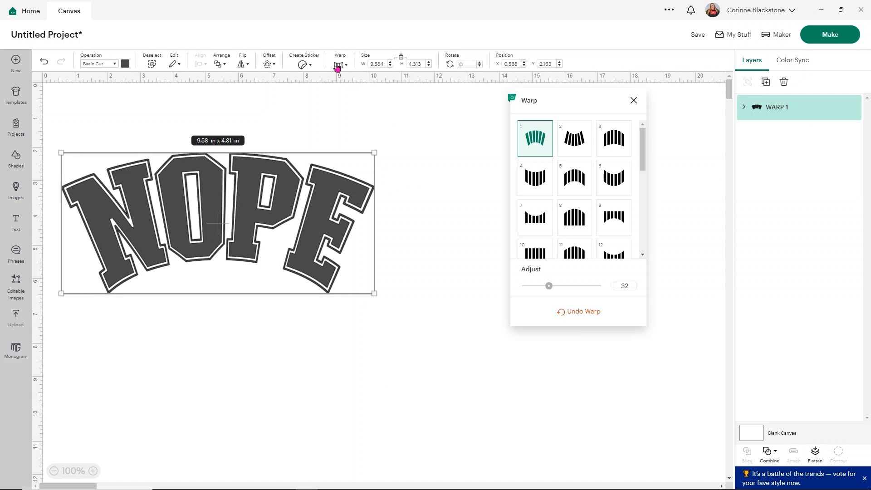
{"action": "left_click", "coordinate": [622, 144]}
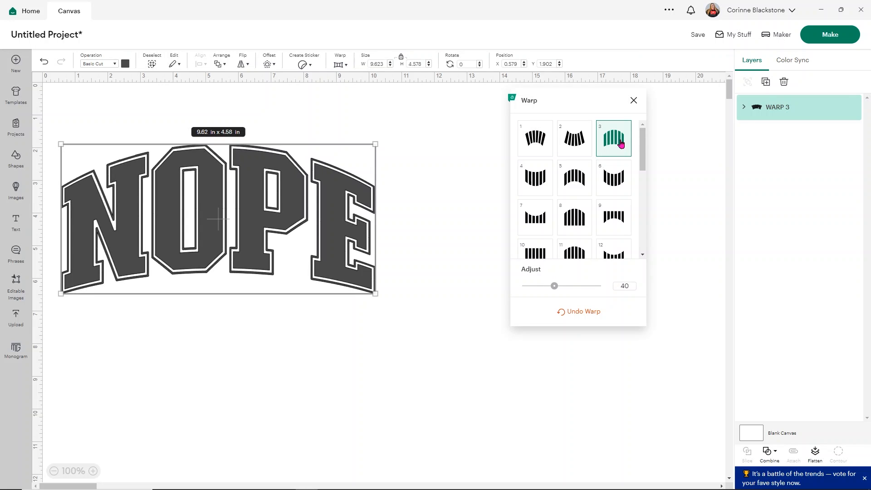
{"action": "left_click", "coordinate": [581, 220]}
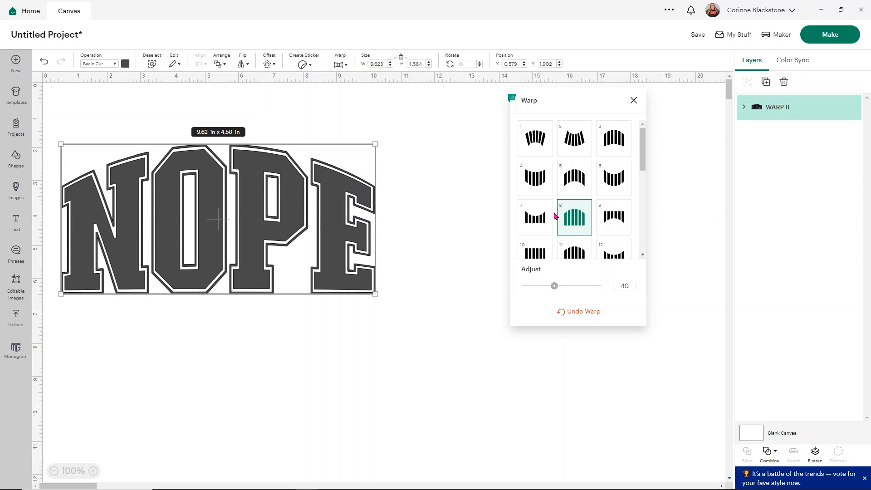
{"action": "scroll", "coordinate": [556, 216], "scroll_direction": "down", "scroll_amount": 1}
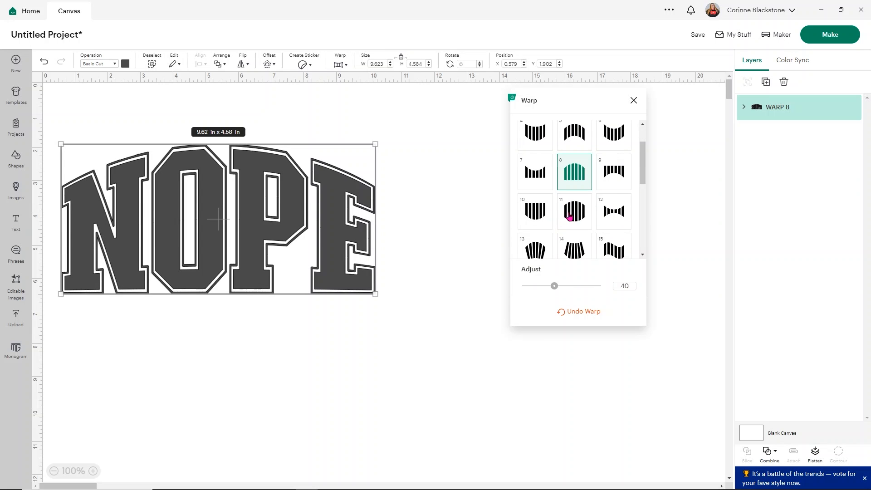
{"action": "left_click", "coordinate": [570, 216]}
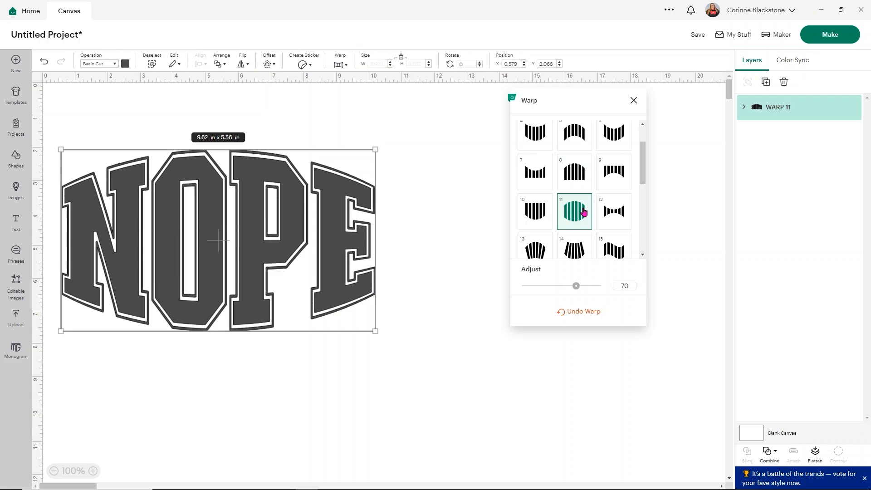
{"action": "scroll", "coordinate": [585, 211], "scroll_direction": "down", "scroll_amount": 3}
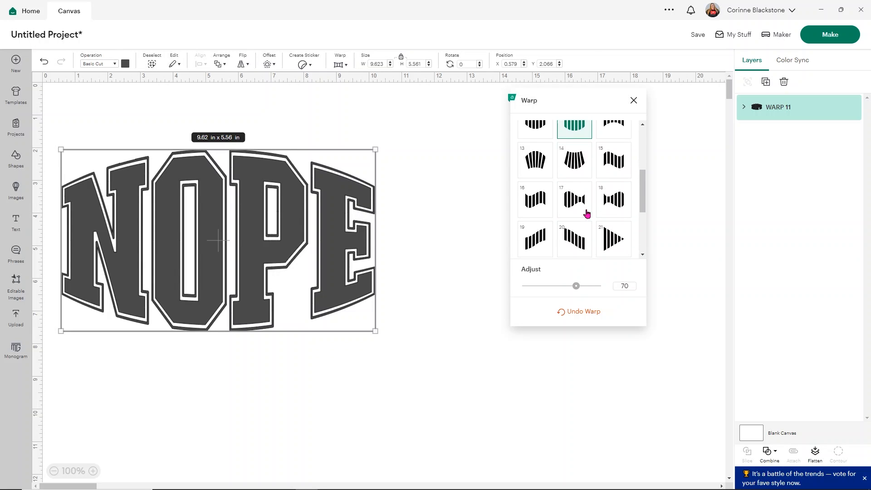
{"action": "scroll", "coordinate": [587, 210], "scroll_direction": "down", "scroll_amount": 2}
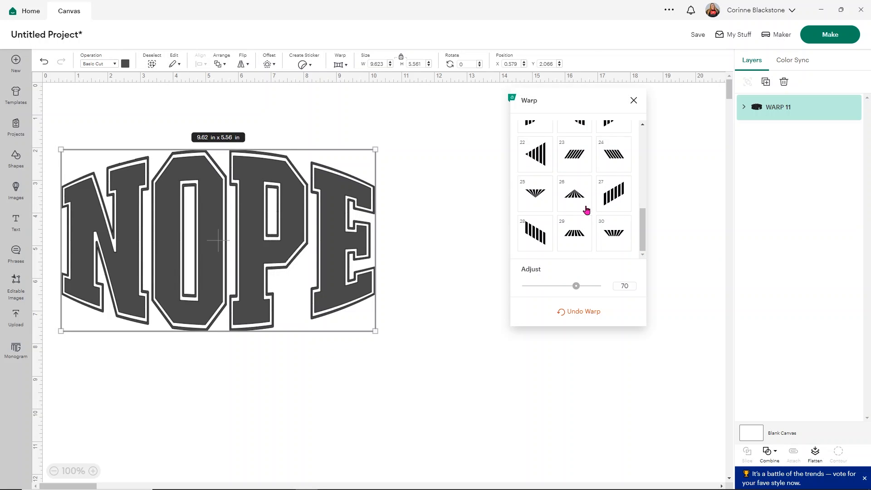
{"action": "scroll", "coordinate": [587, 210], "scroll_direction": "up", "scroll_amount": 7}
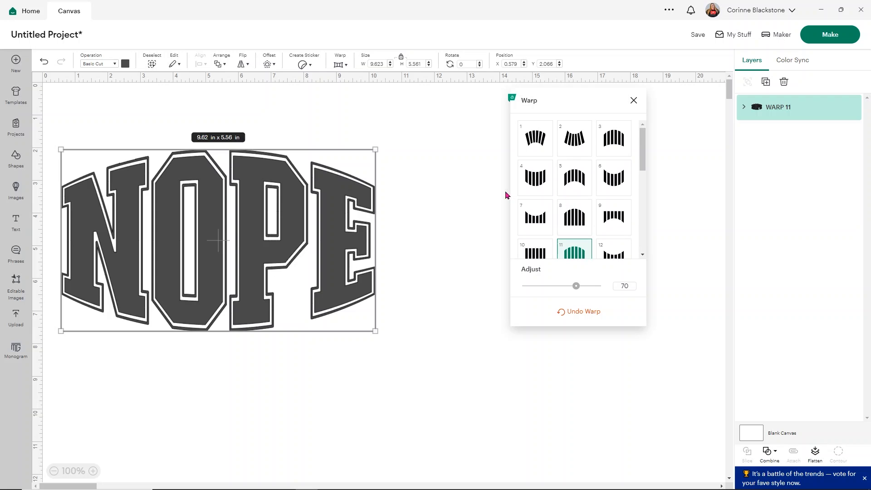
{"action": "left_click", "coordinate": [616, 222]}
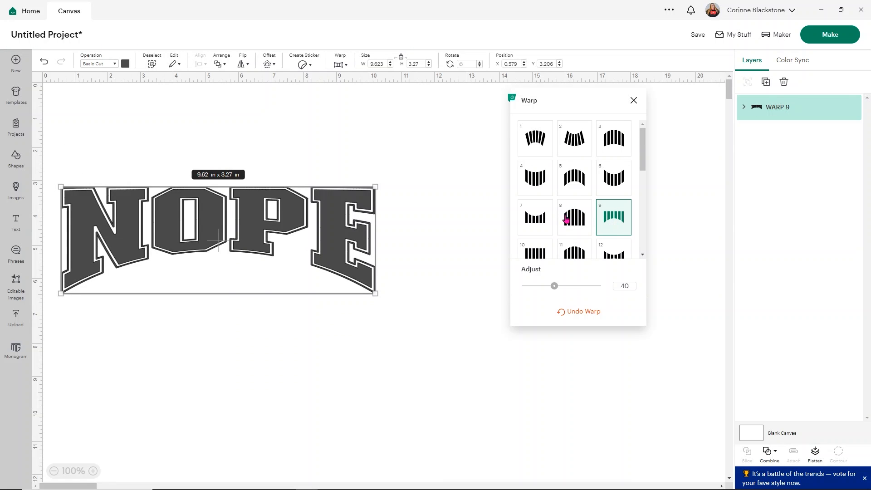
- Undo the warp on the NOPE text and move the straight word back toward the middle of the canvas
{"action": "left_click", "coordinate": [566, 314]}
{"action": "left_click", "coordinate": [423, 196]}
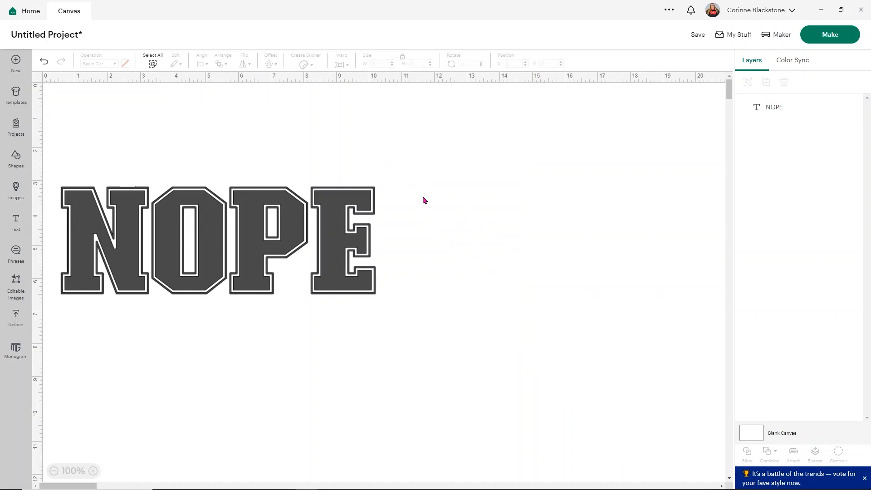
{"action": "left_click_drag", "start_coordinate": [265, 223], "coordinate": [353, 213]}
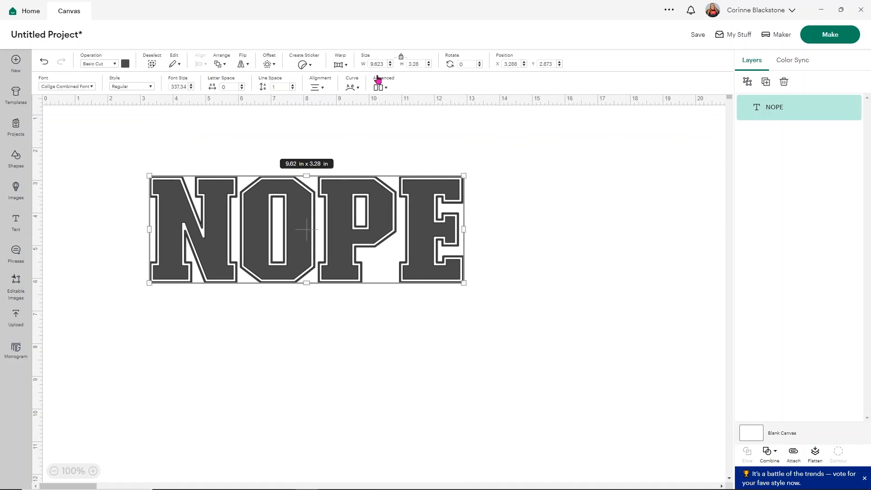
{"action": "left_click", "coordinate": [353, 87]}
{"action": "mouse_move", "coordinate": [349, 132]}
{"action": "left_mouse_down"}
{"action": "mouse_move", "coordinate": [363, 136]}
{"action": "mouse_move", "coordinate": [349, 141]}
{"action": "left_mouse_up"}
{"action": "left_click", "coordinate": [509, 168]}
- Widen the letter spacing of the NOPE text gradually to beyond 0.9
{"action": "left_click", "coordinate": [343, 213]}
{"action": "left_click", "coordinate": [242, 85]}
{"action": "left_click", "coordinate": [242, 85]}
{"action": "left_click", "coordinate": [242, 85]}
{"action": "left_click", "coordinate": [242, 86]}
{"action": "left_click", "coordinate": [242, 85]}
{"action": "left_click", "coordinate": [242, 86]}
{"action": "left_click", "coordinate": [242, 86]}
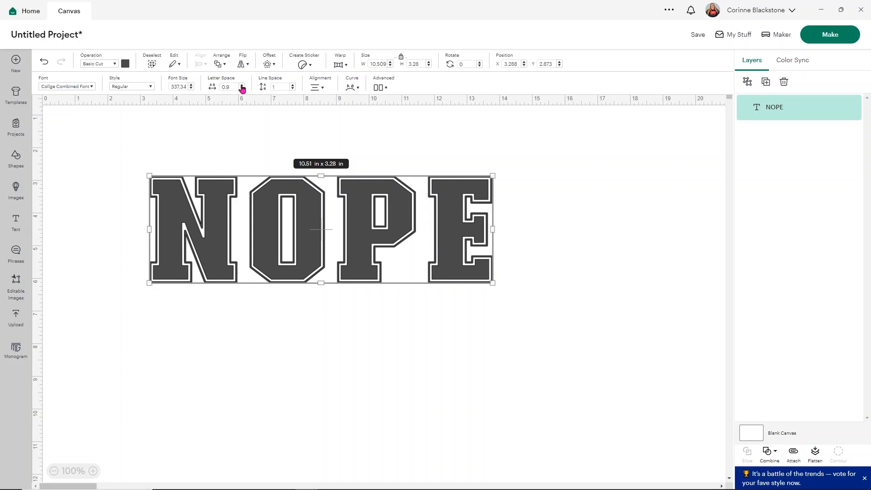
{"action": "left_click", "coordinate": [242, 86]}
{"action": "left_click", "coordinate": [242, 86]}
{"action": "left_click", "coordinate": [242, 86]}
{"action": "left_click", "coordinate": [557, 212]}
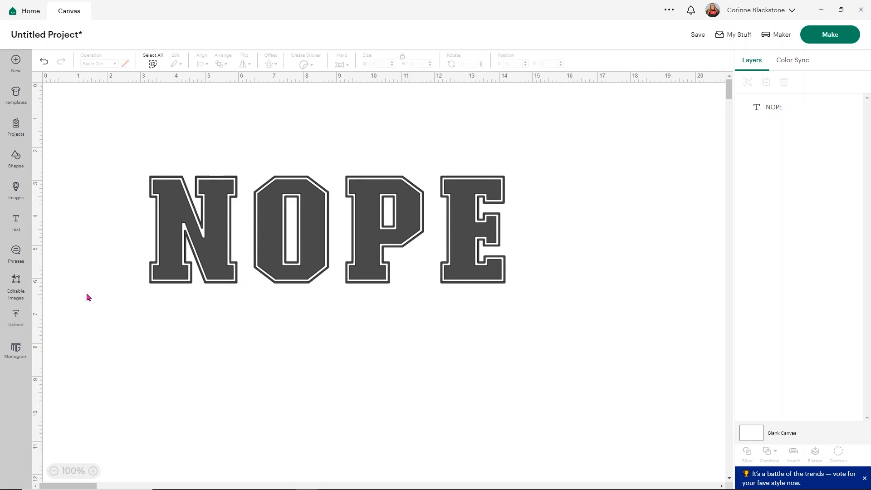
- Add a new text reading NOT TODAY and place it below the NOPE text
{"action": "left_click", "coordinate": [16, 223]}
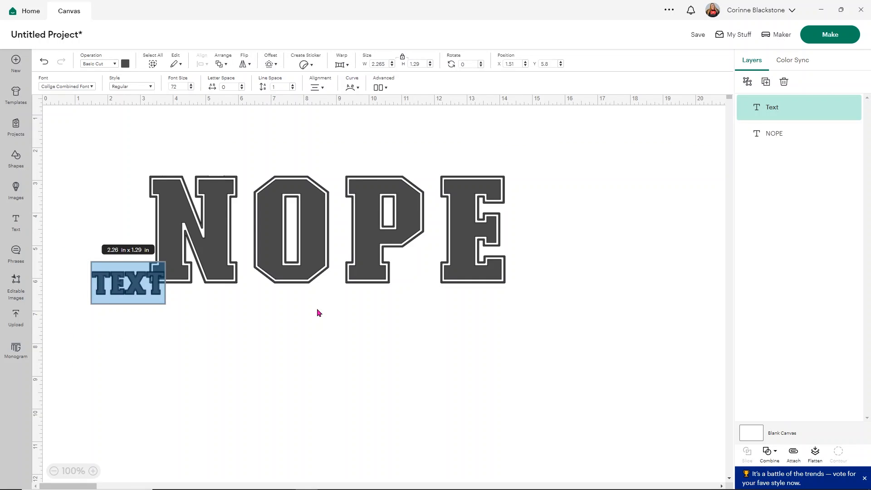
{"action": "type", "text": "NOT TODAY"}
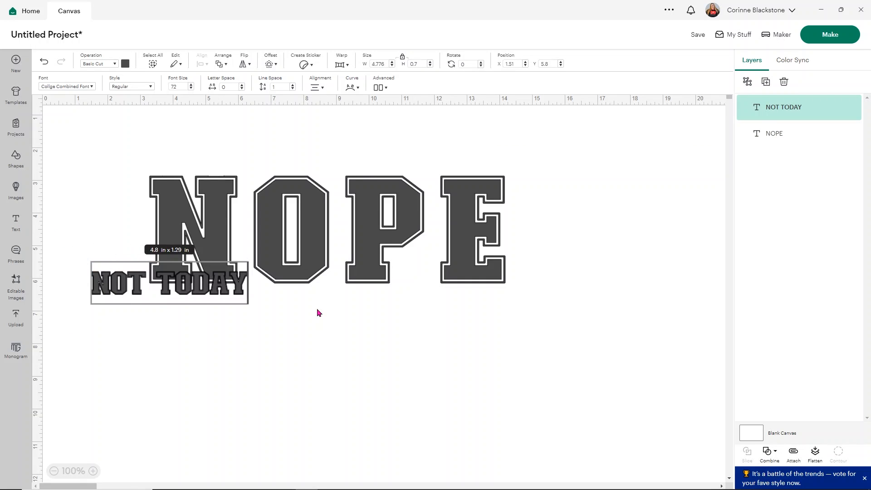
{"action": "left_click_drag", "start_coordinate": [222, 286], "coordinate": [351, 319]}
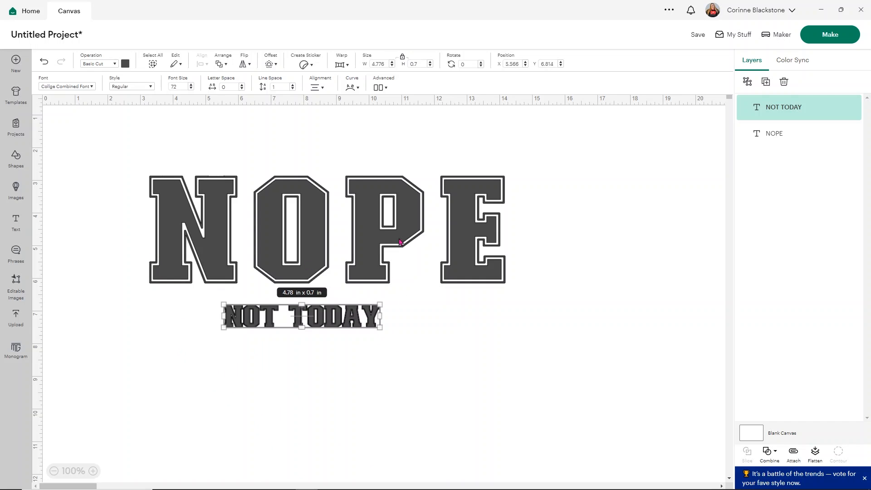
- Try Collge Filled on the NOT TODAY text, and settle on College Font
{"action": "left_click", "coordinate": [82, 88]}
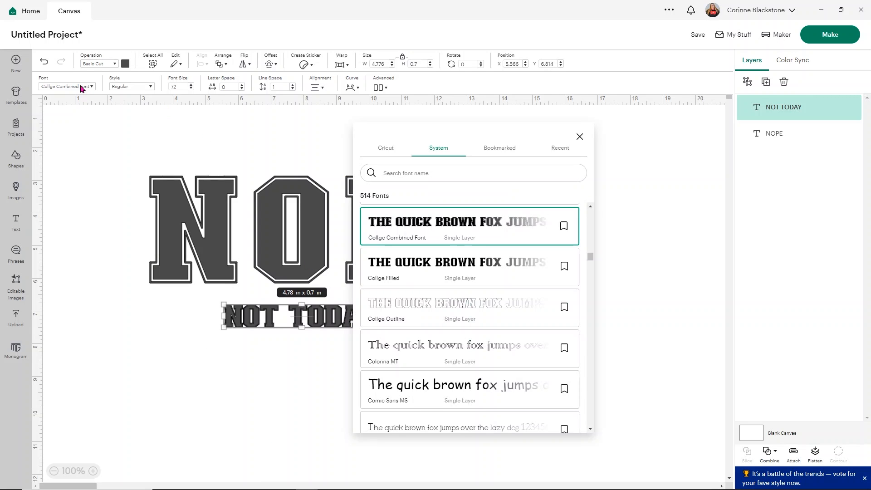
{"action": "left_click", "coordinate": [451, 272]}
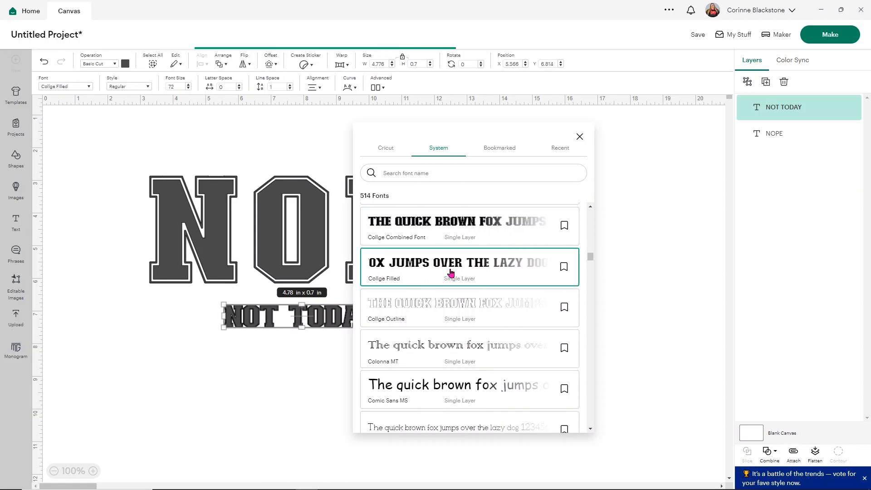
{"action": "scroll", "coordinate": [423, 238], "scroll_direction": "up", "scroll_amount": 1}
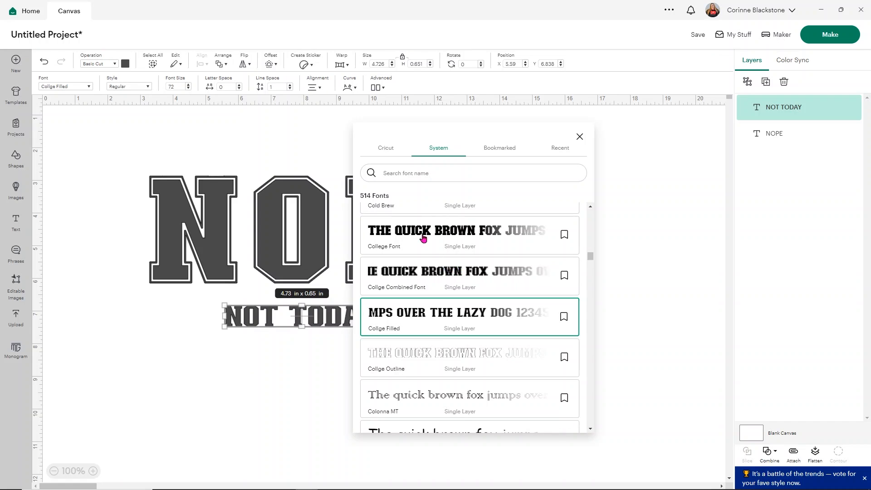
{"action": "left_click", "coordinate": [423, 238]}
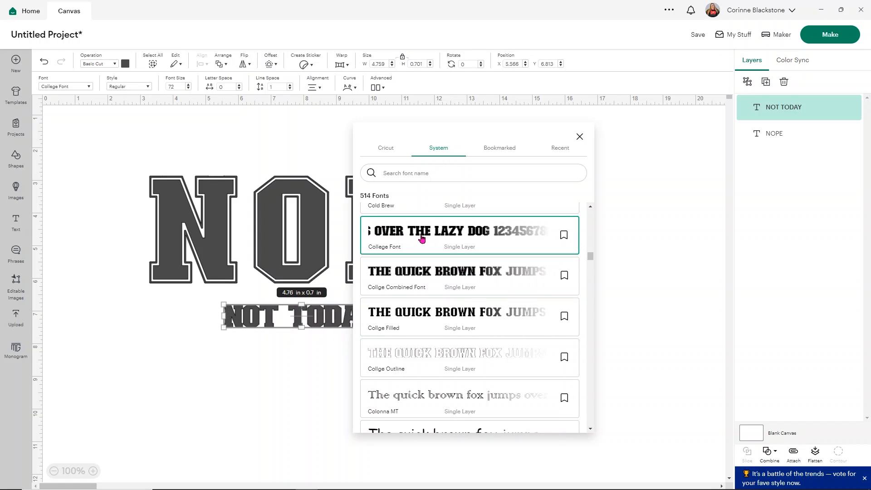
{"action": "left_click", "coordinate": [260, 344]}
- Increase the letter spacing of NOT TODAY to 1.4 and nudge the text slightly closer beneath NOPE
{"action": "left_click", "coordinate": [353, 314]}
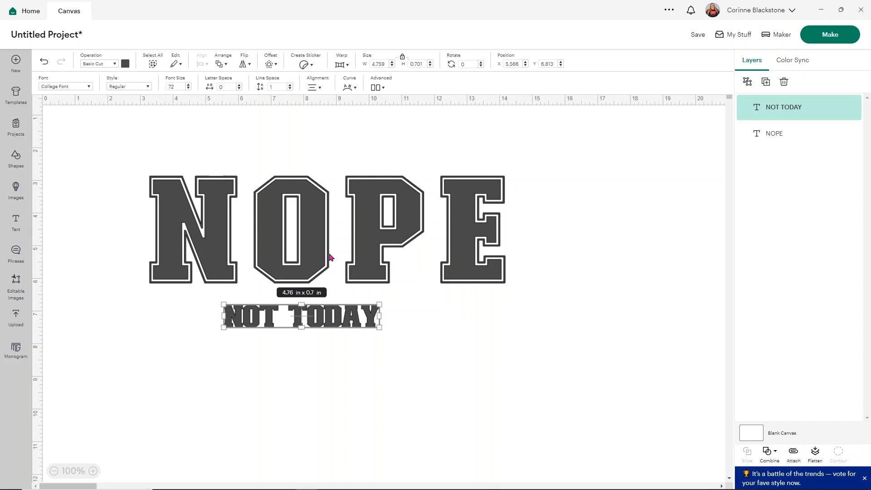
{"action": "left_click", "coordinate": [240, 86]}
{"action": "left_click", "coordinate": [240, 86]}
{"action": "left_click", "coordinate": [239, 85]}
{"action": "left_click", "coordinate": [240, 86]}
{"action": "left_click", "coordinate": [240, 85]}
{"action": "left_click", "coordinate": [239, 85]}
{"action": "left_click", "coordinate": [239, 85]}
{"action": "left_click", "coordinate": [240, 85]}
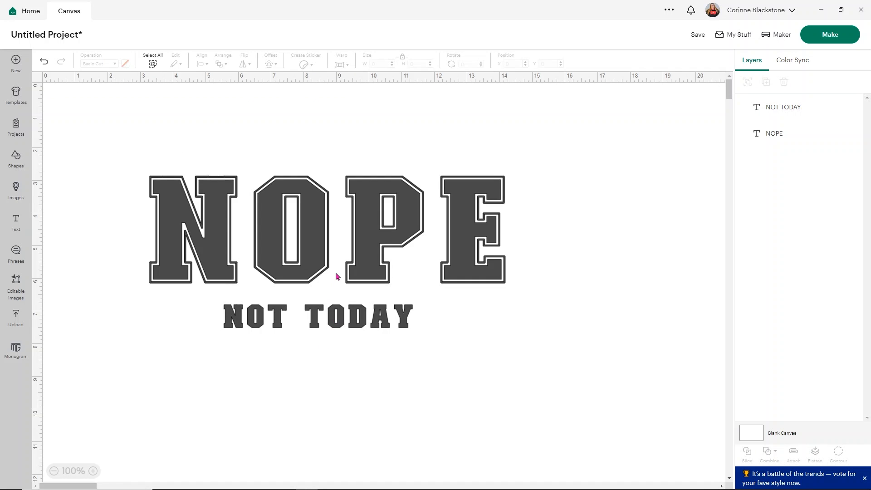
{"action": "left_click_drag", "start_coordinate": [345, 313], "coordinate": [337, 307]}
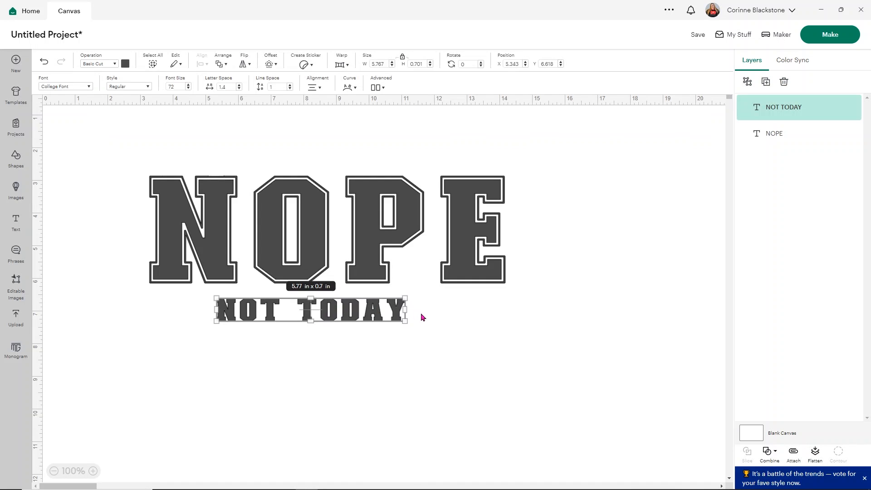
- Enlarge the NOT TODAY text to about 8.62 in wide and reposition it roughly centered beneath NOPE
{"action": "left_click_drag", "start_coordinate": [405, 317], "coordinate": [451, 327]}
{"action": "left_click_drag", "start_coordinate": [384, 317], "coordinate": [363, 316]}
{"action": "mouse_move", "coordinate": [425, 325]}
{"action": "left_mouse_down"}
{"action": "mouse_move", "coordinate": [474, 332]}
{"action": "mouse_move", "coordinate": [407, 322]}
{"action": "left_mouse_up"}
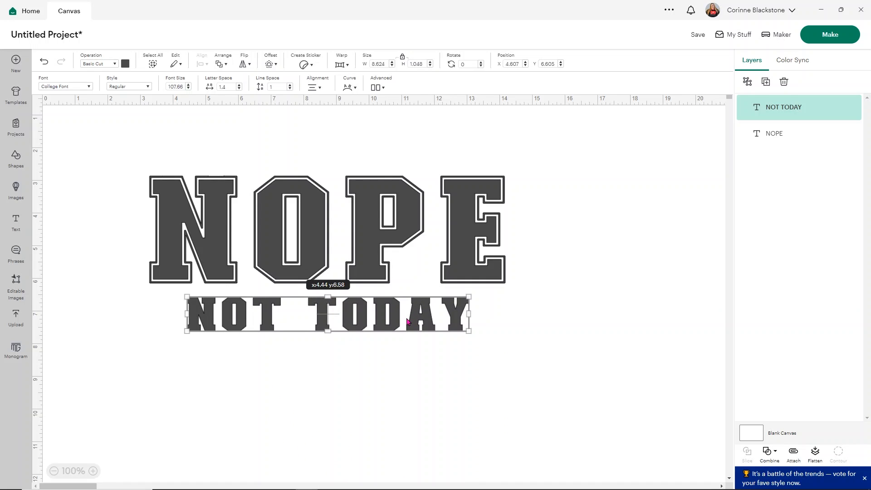
{"action": "left_click", "coordinate": [531, 343]}
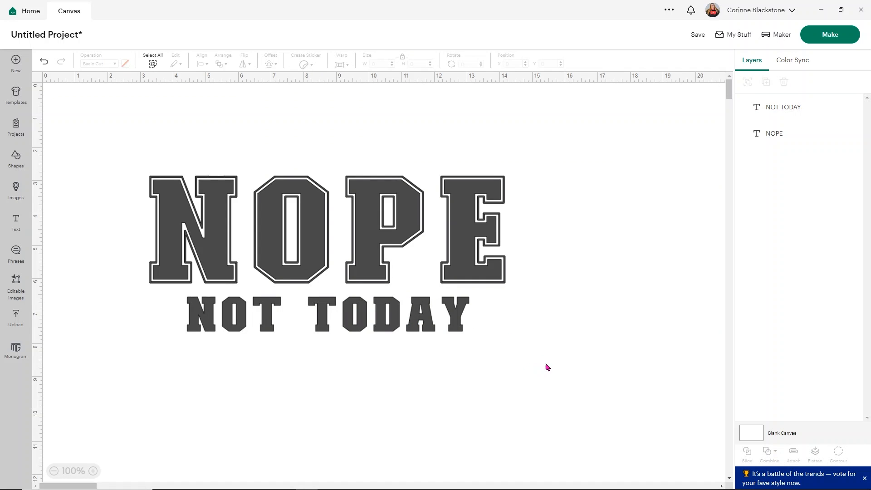
- Center the NOPE and NOT TODAY texts horizontally on each other
{"action": "left_click_drag", "start_coordinate": [546, 363], "coordinate": [119, 150]}
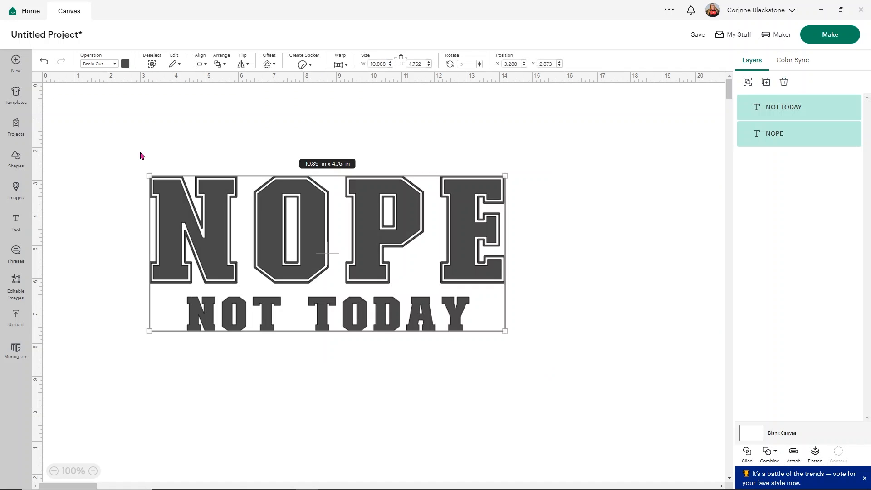
{"action": "left_click", "coordinate": [198, 64]}
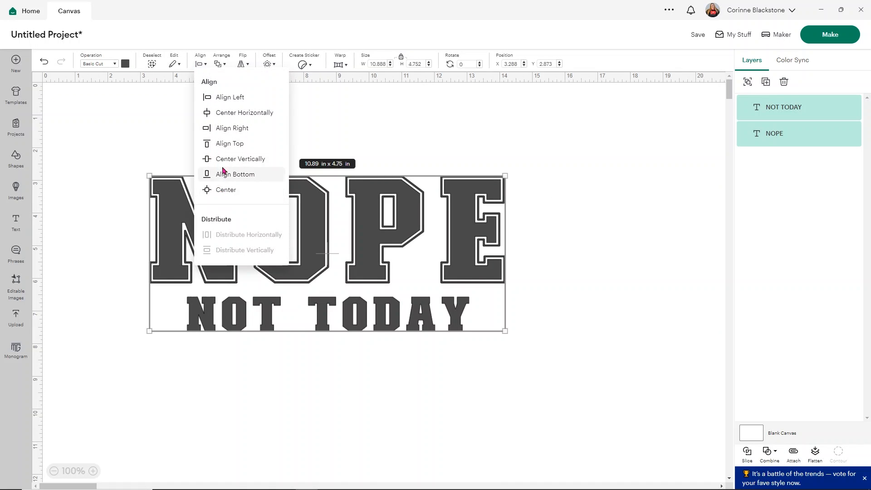
{"action": "left_click", "coordinate": [224, 113]}
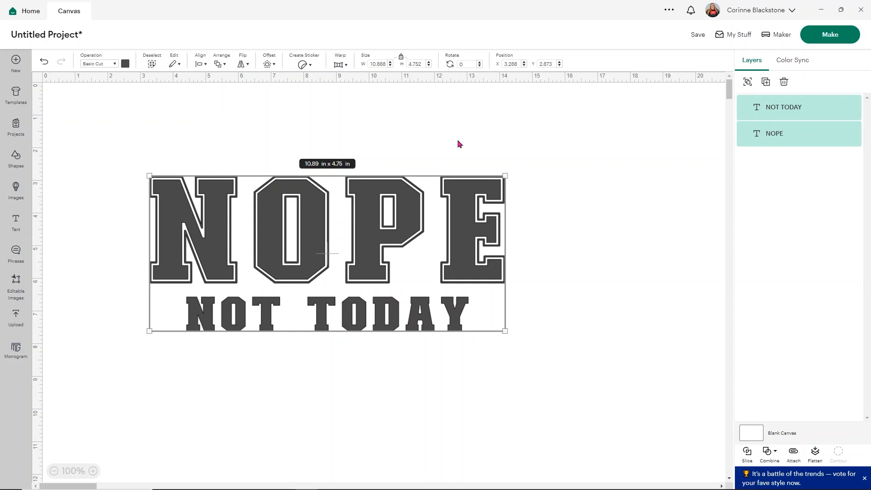
{"action": "left_click", "coordinate": [494, 137]}
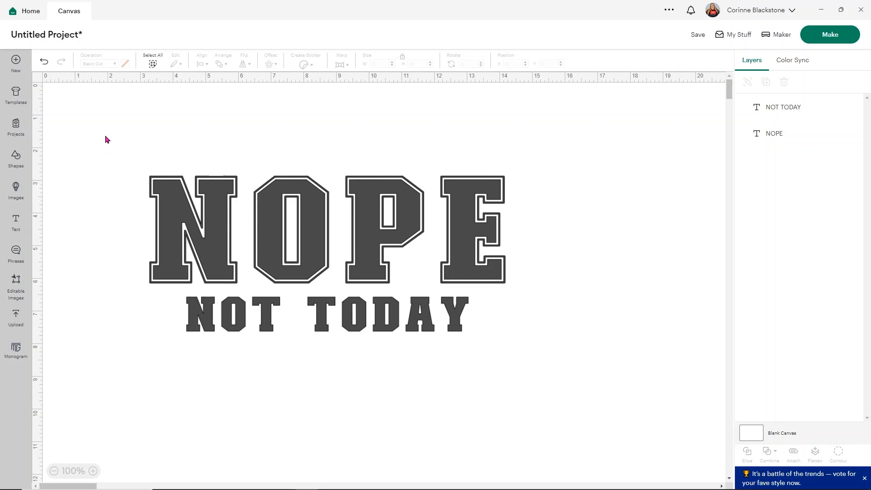
- Move NOT TODAY about half an inch lower to widen the gap, and realign both texts with Center Horizontally
{"action": "left_click_drag", "start_coordinate": [105, 140], "coordinate": [523, 384]}
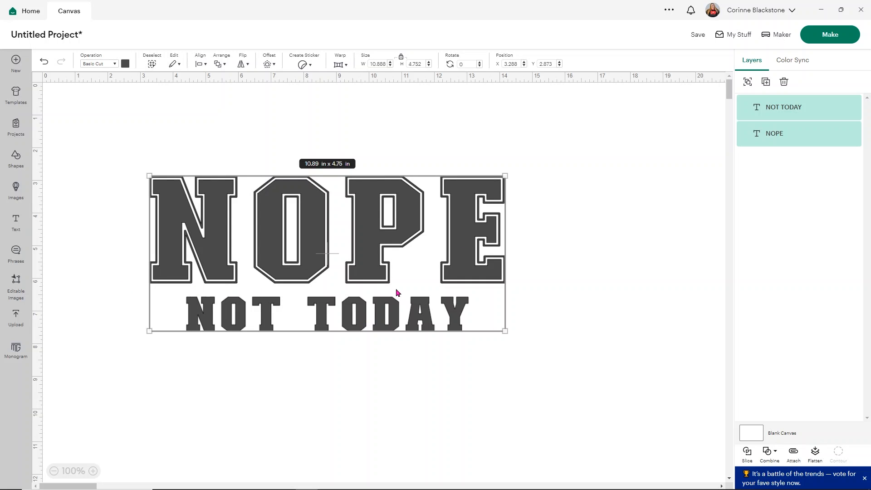
{"action": "left_click", "coordinate": [534, 282]}
{"action": "left_click_drag", "start_coordinate": [375, 323], "coordinate": [371, 342]}
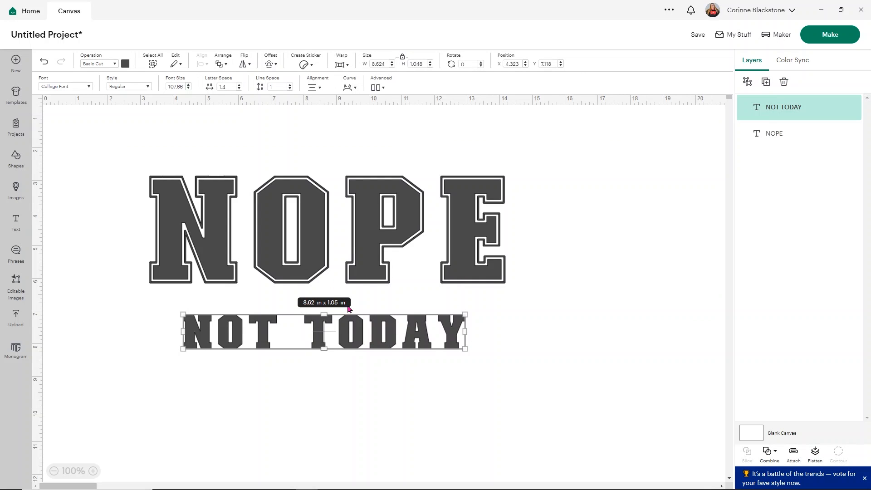
{"action": "left_click", "coordinate": [520, 341]}
{"action": "left_click_drag", "start_coordinate": [561, 379], "coordinate": [109, 158]}
{"action": "left_click", "coordinate": [200, 64]}
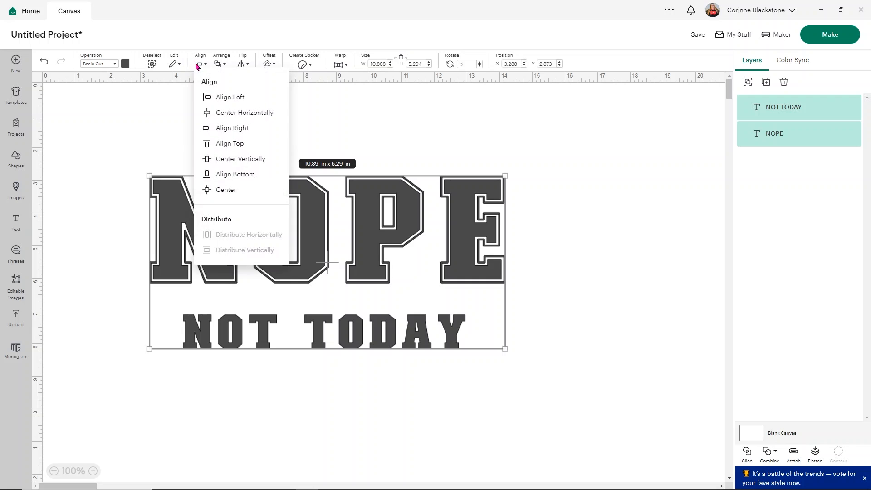
{"action": "left_click", "coordinate": [212, 113]}
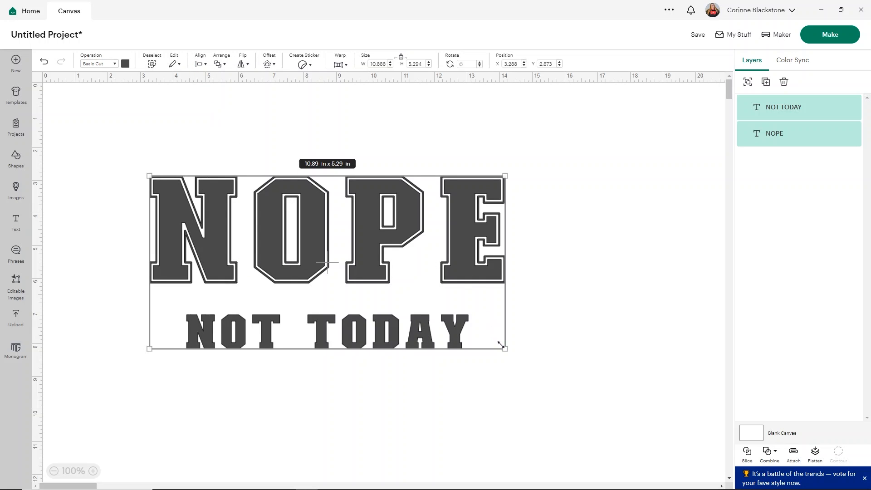
- Scale both texts together down to about 9.91 by 4.82 in and flip them horizontally
{"action": "left_click_drag", "start_coordinate": [506, 349], "coordinate": [463, 324]}
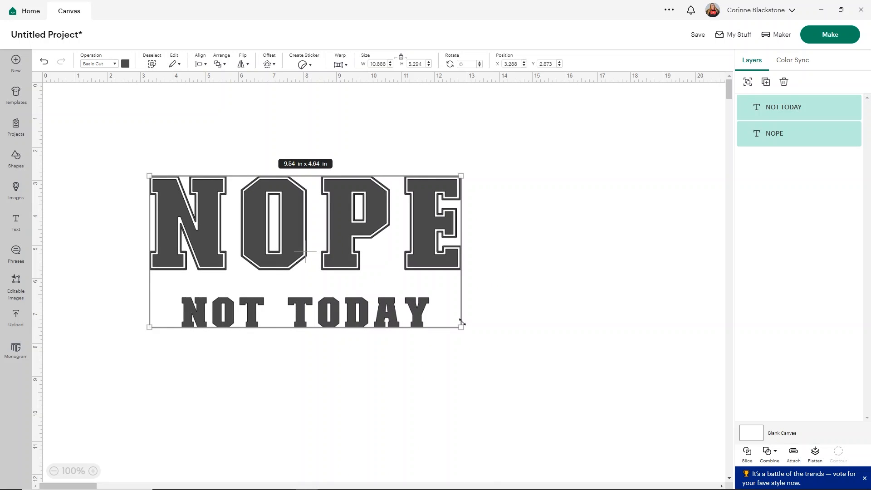
{"action": "left_click_drag", "start_coordinate": [462, 322], "coordinate": [472, 336]}
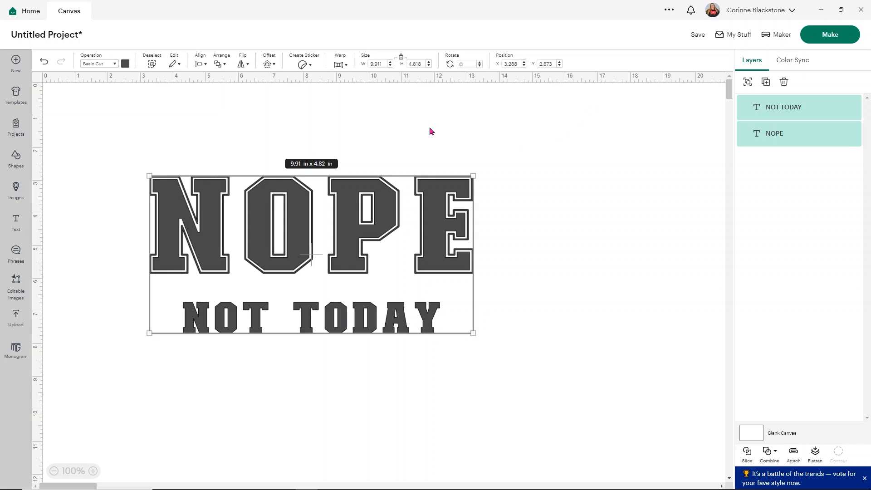
{"action": "left_click", "coordinate": [243, 64]}
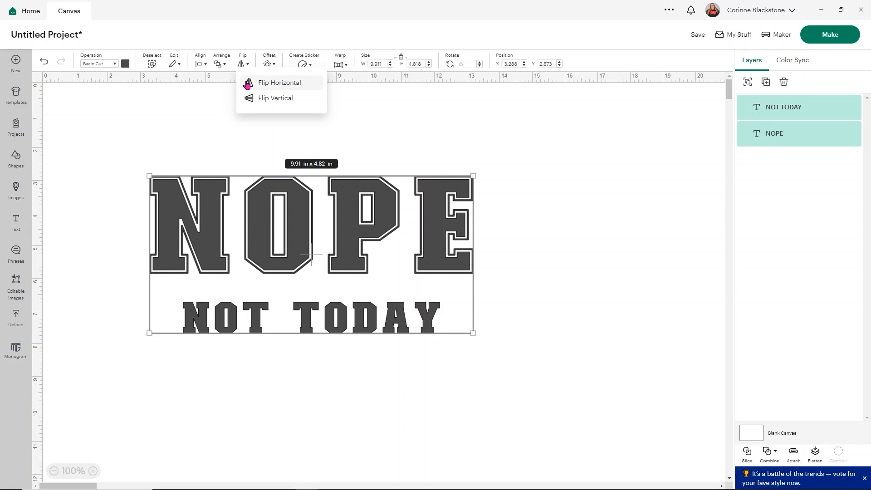
{"action": "left_click", "coordinate": [249, 82]}
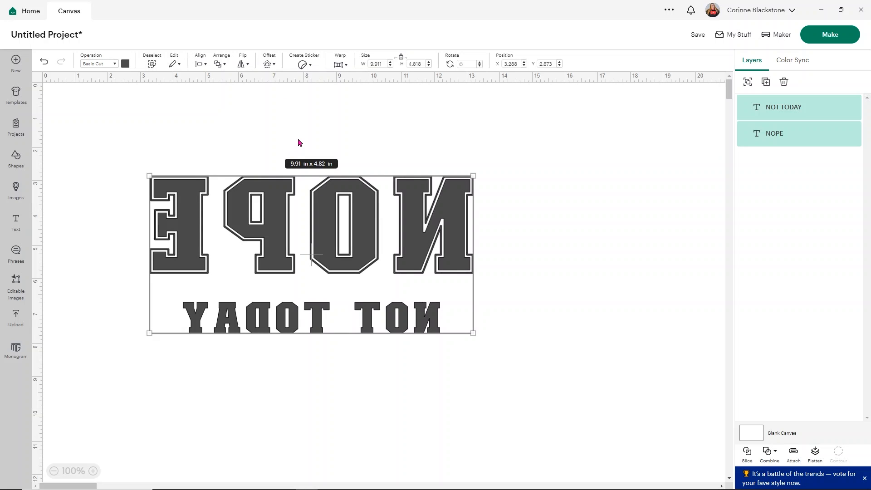
- Save the project with the title nope not today
{"action": "left_click", "coordinate": [698, 34]}
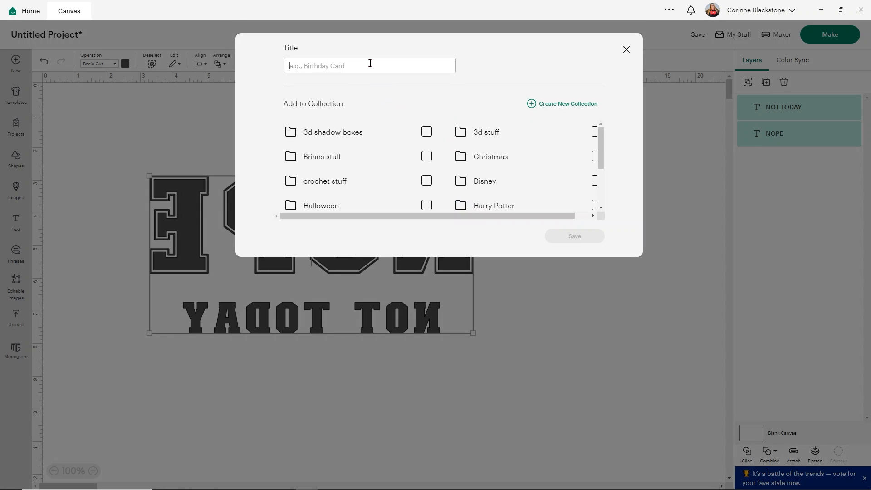
{"action": "type", "text": "nope not today"}
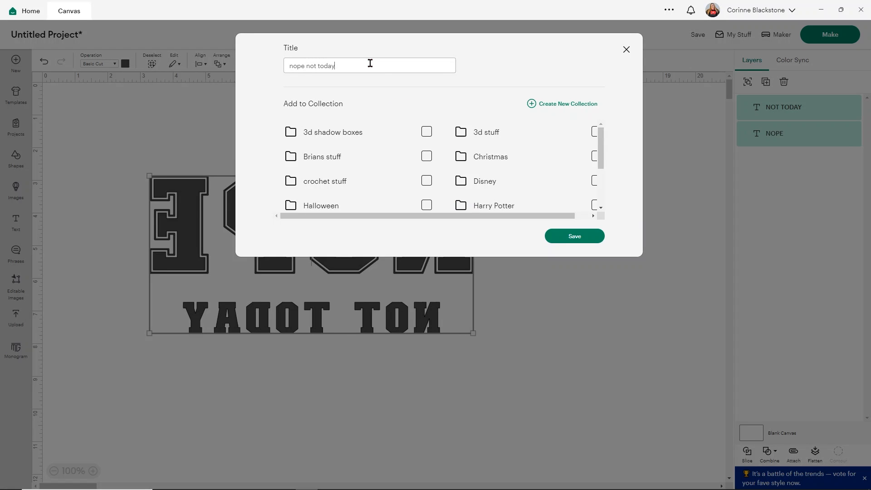
{"action": "left_click", "coordinate": [584, 237]}
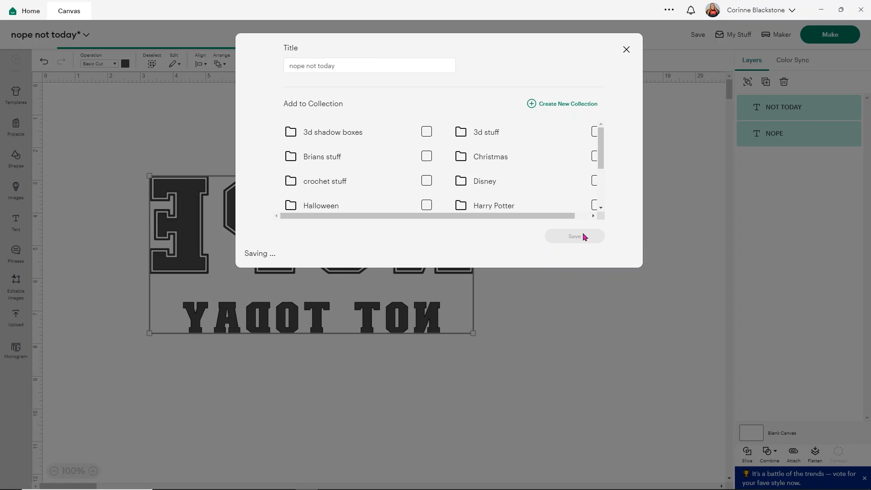
{"action": "left_click", "coordinate": [834, 39]}
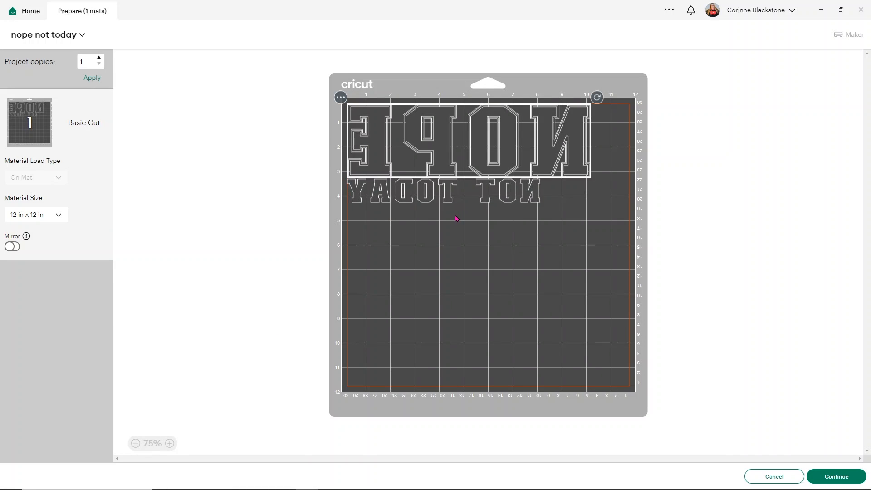
{"action": "left_click_drag", "start_coordinate": [536, 196], "coordinate": [557, 209]}
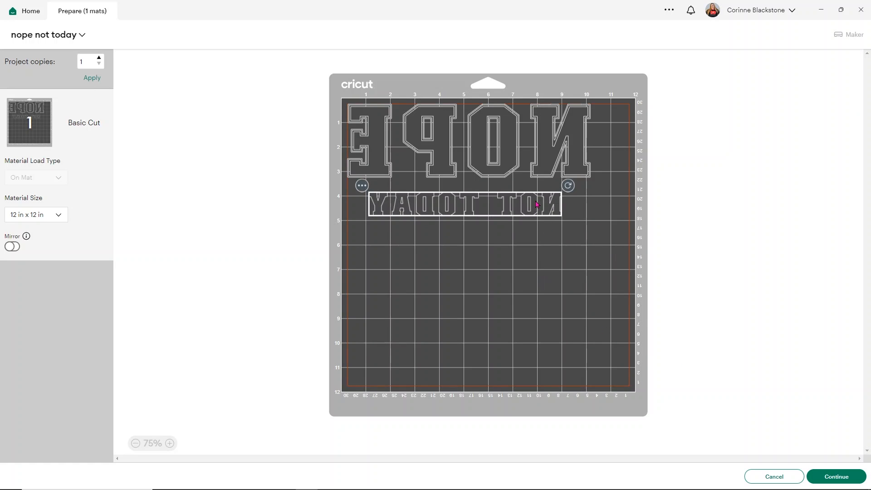
{"action": "left_click", "coordinate": [779, 475]}
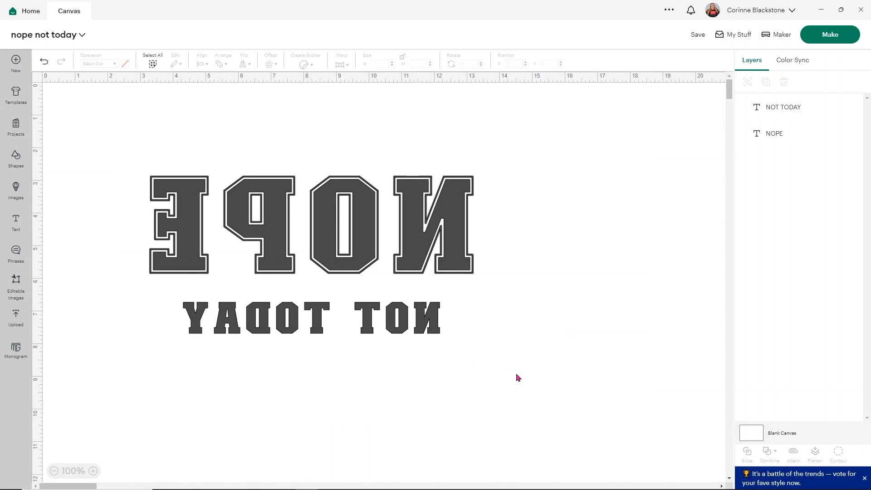
- Attach the NOPE and NOT TODAY texts to each other and send the design to mat preparation
{"action": "left_click_drag", "start_coordinate": [519, 378], "coordinate": [120, 144]}
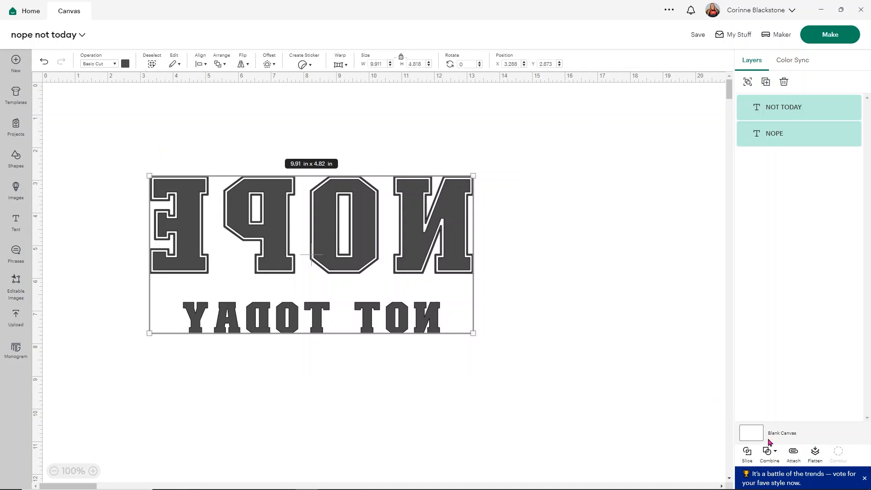
{"action": "left_click", "coordinate": [793, 452]}
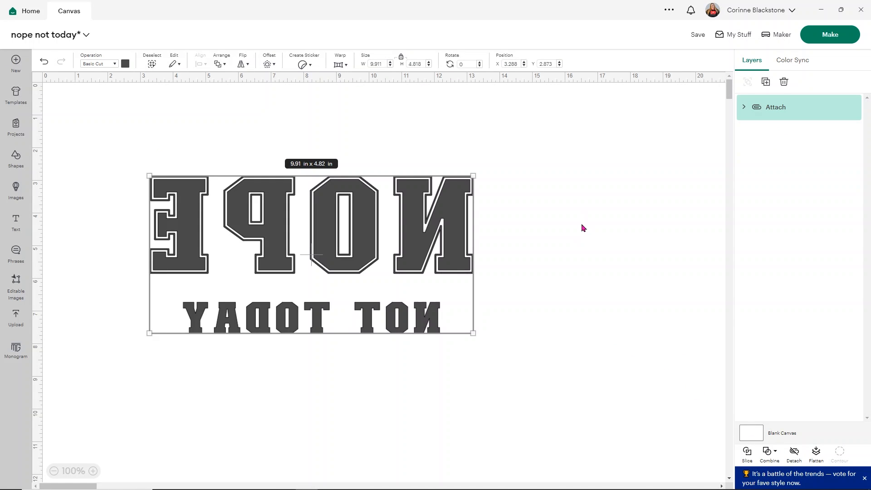
{"action": "left_click", "coordinate": [830, 34]}
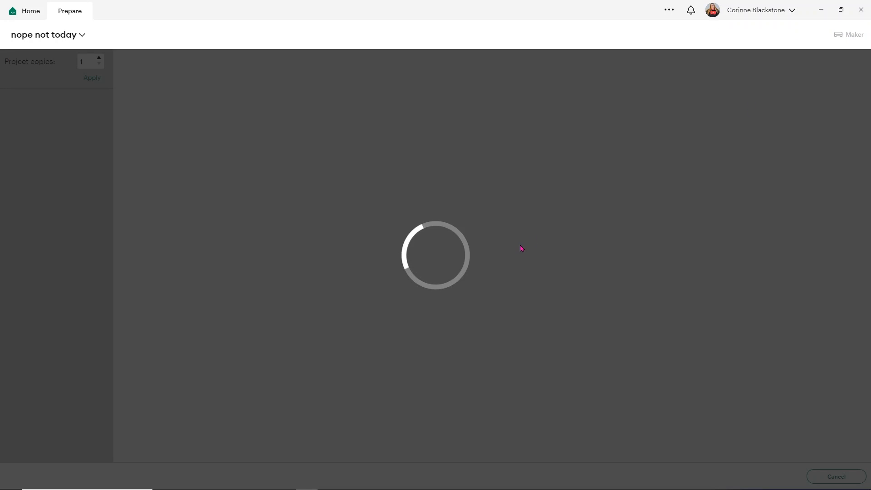